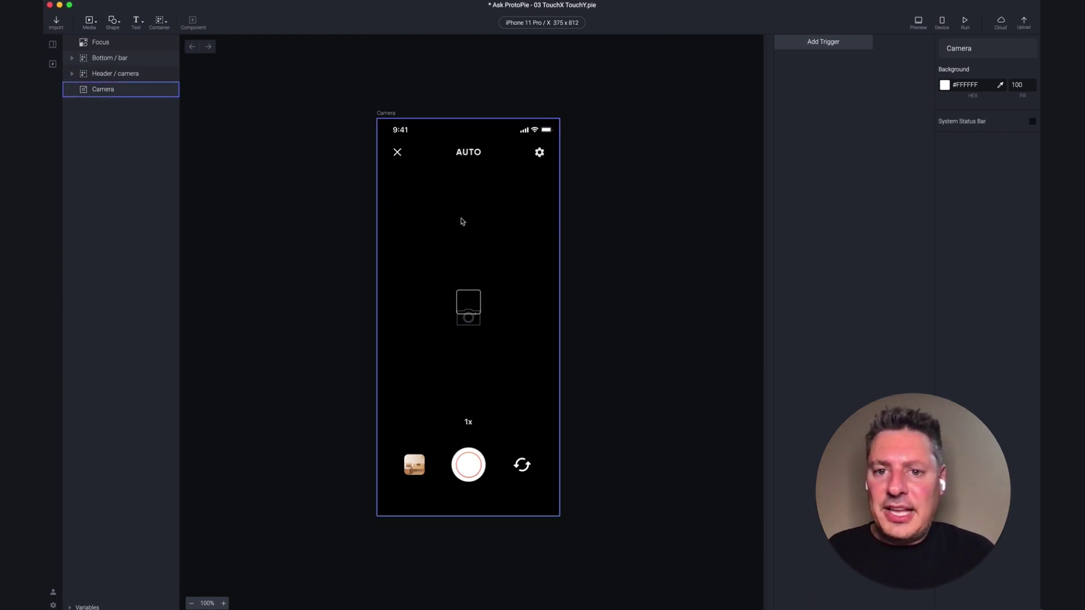
Step: After previewing the prototype, add a one-finger Tap trigger assigned to the Camera layer
click(918, 22)
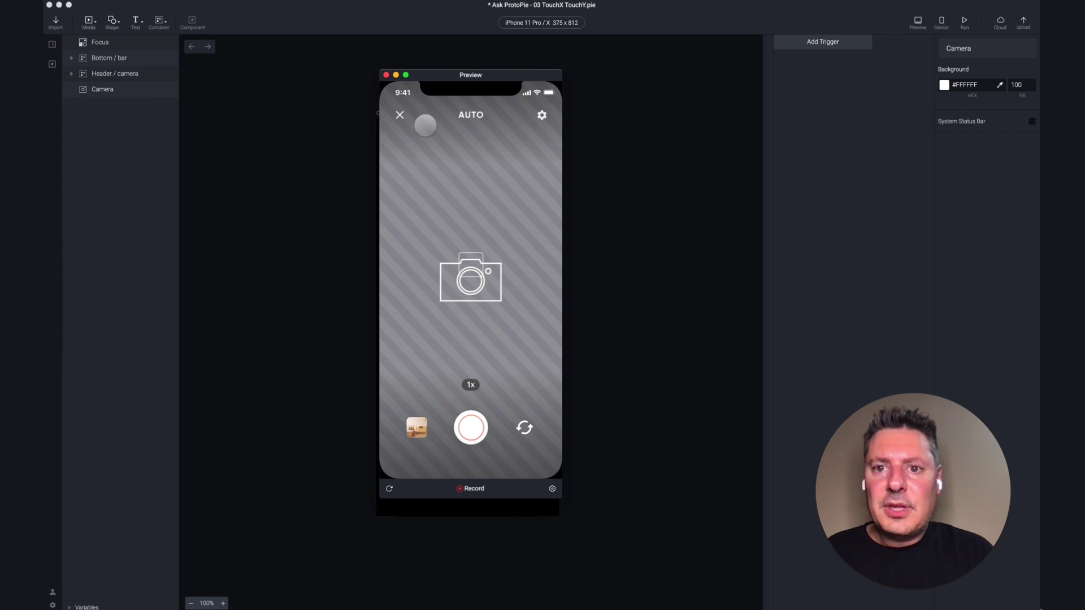
click(386, 74)
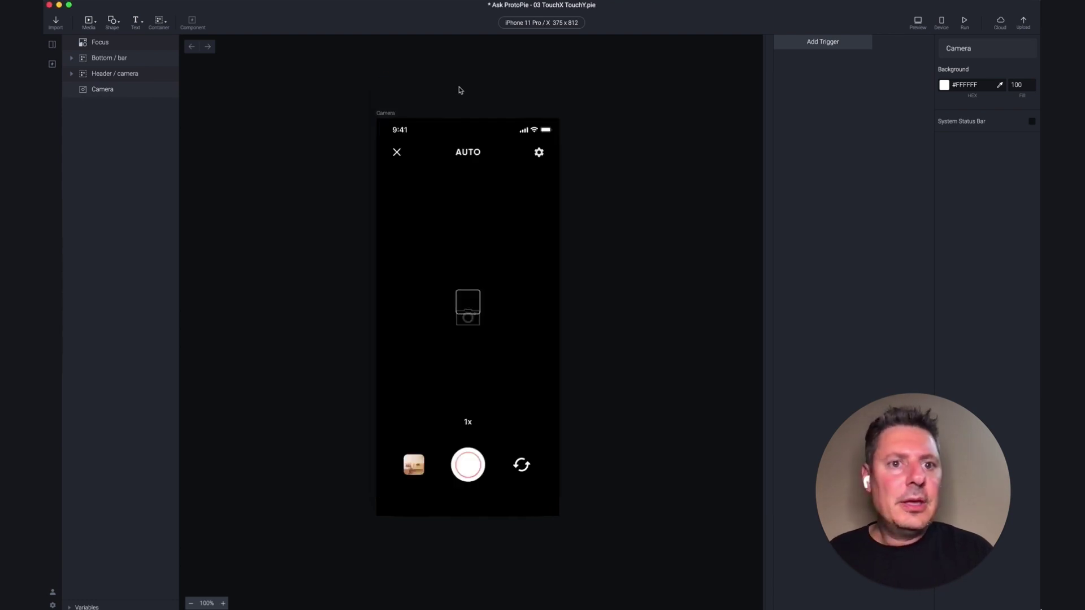
click(836, 41)
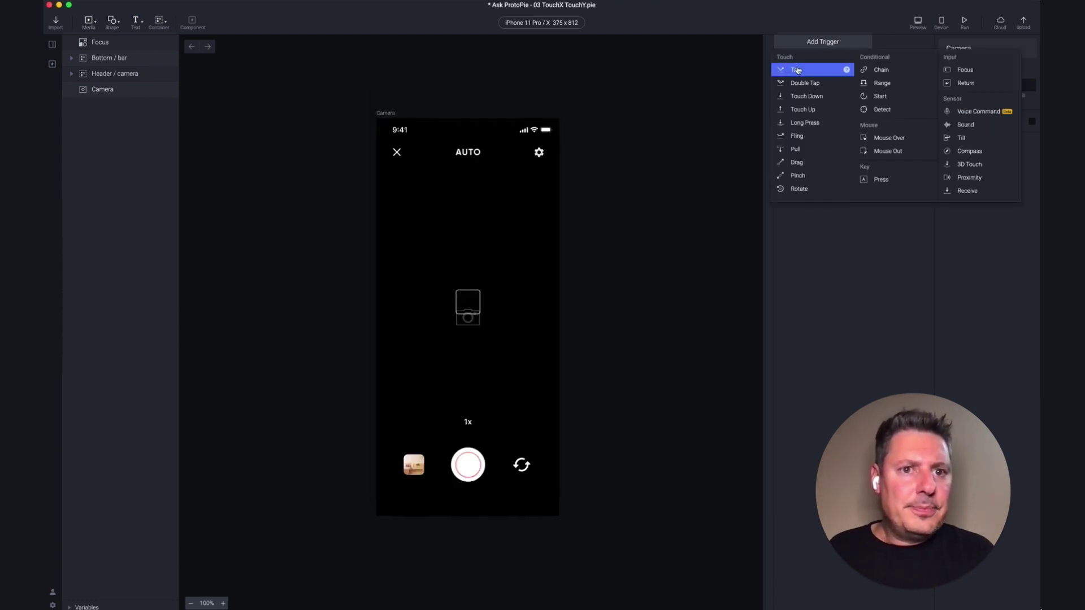
click(799, 71)
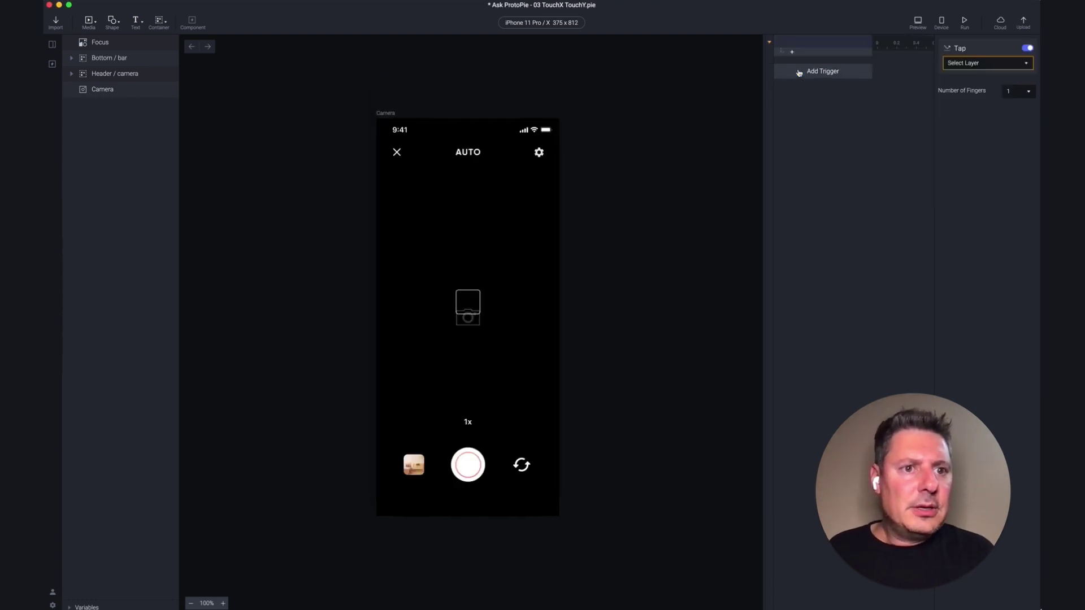
click(982, 65)
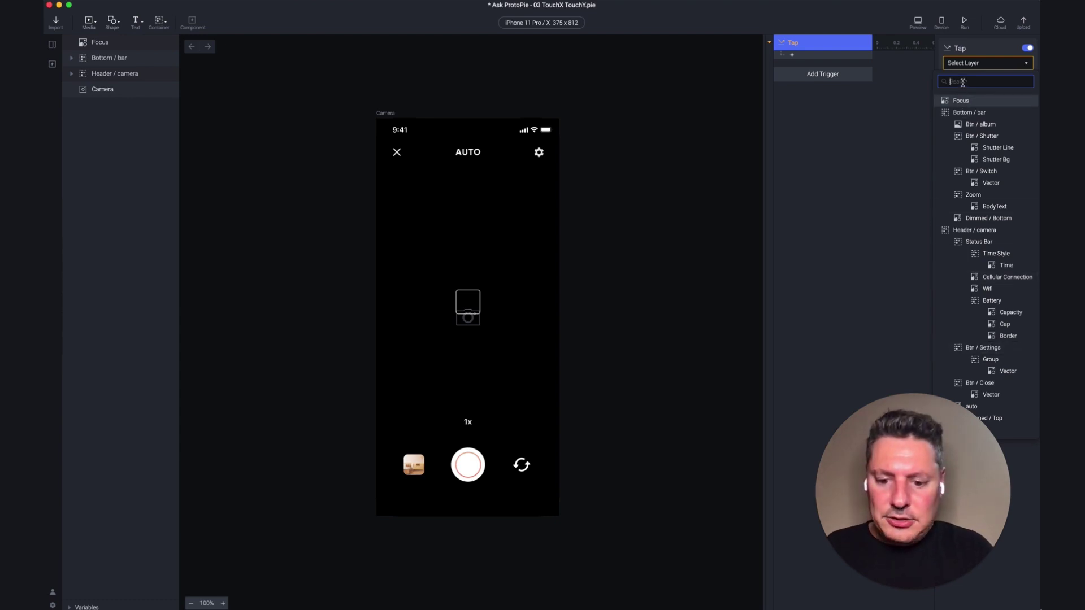
text(camera)
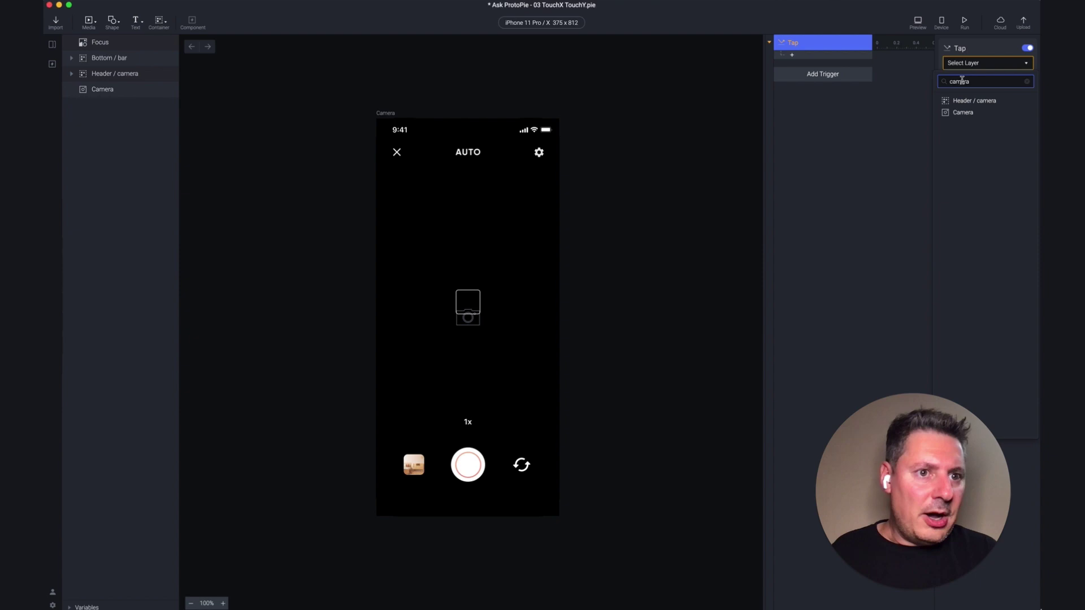
click(963, 113)
click(963, 113)
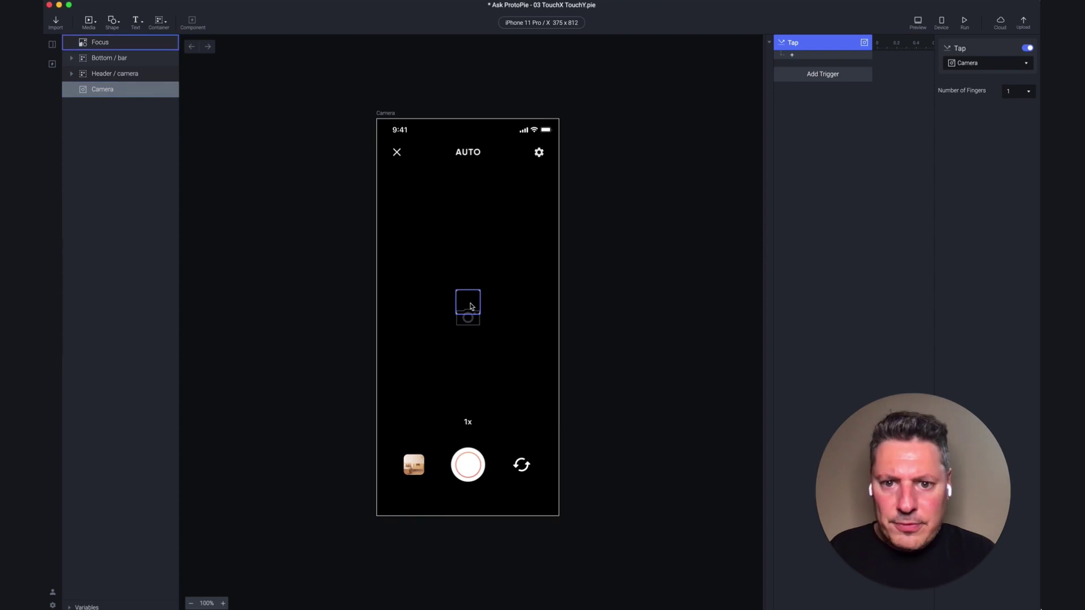
Step: Add a Move response to the Tap that moves the Focus layer (Move To, 0.2 s)
click(803, 59)
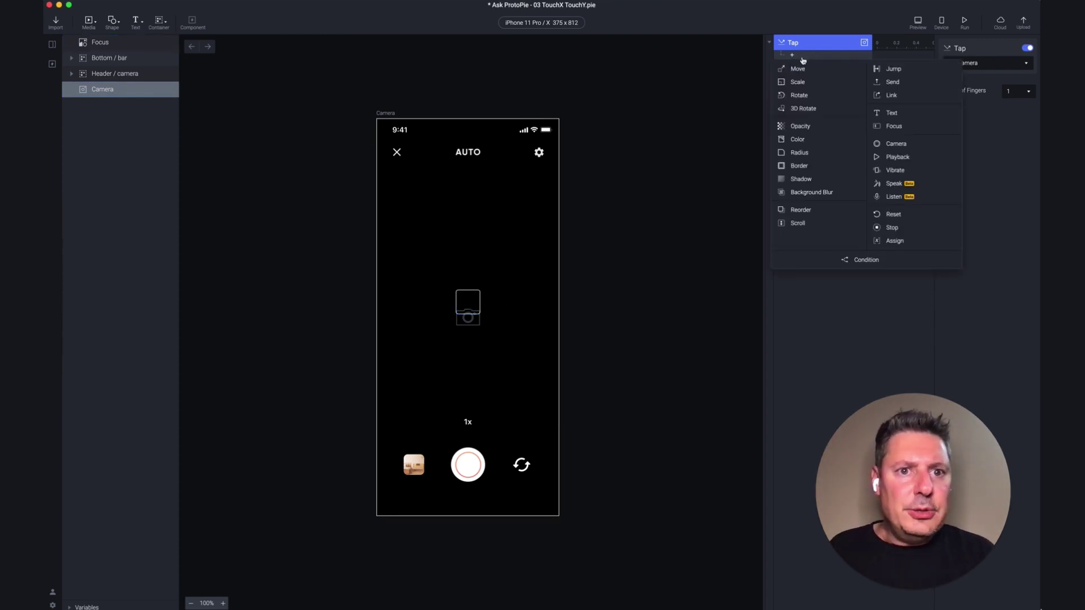
click(799, 67)
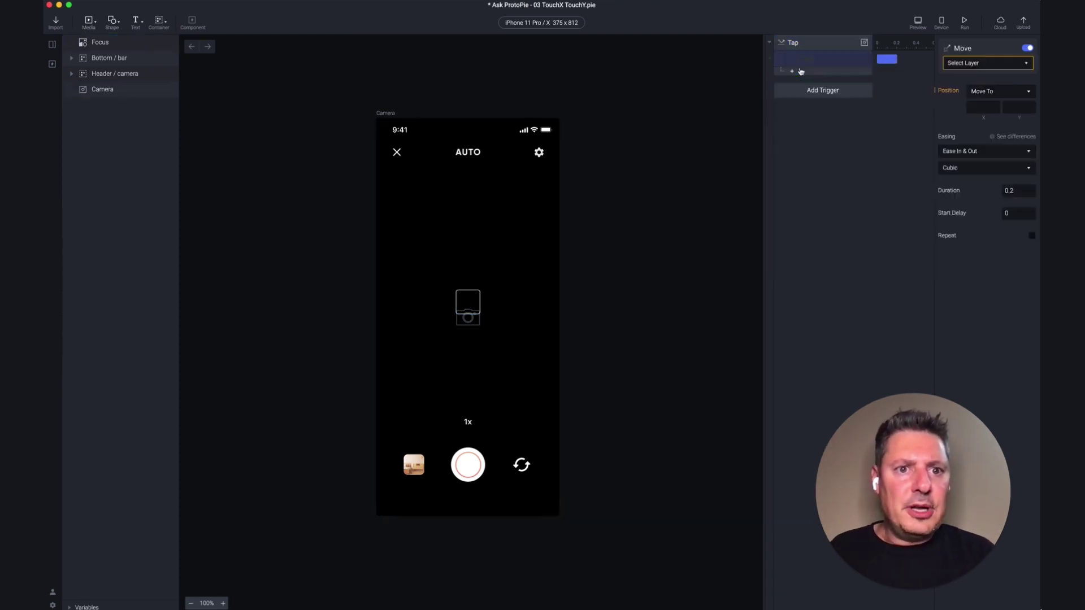
click(987, 65)
click(961, 102)
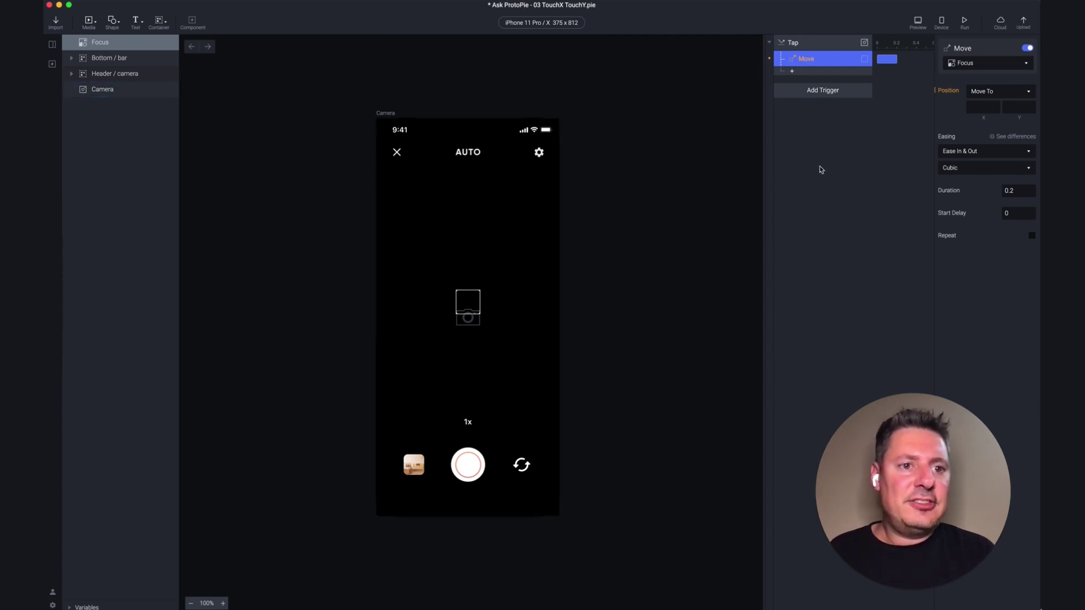
click(977, 107)
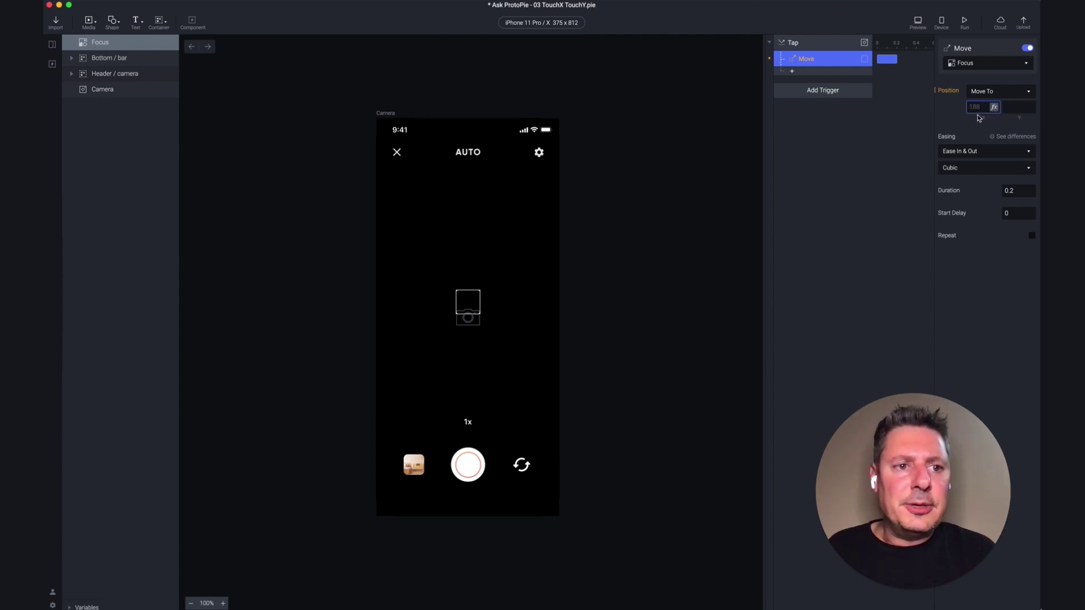
Step: Set the Move response's position to formulas $touchX for X and $touchY for Y
click(995, 108)
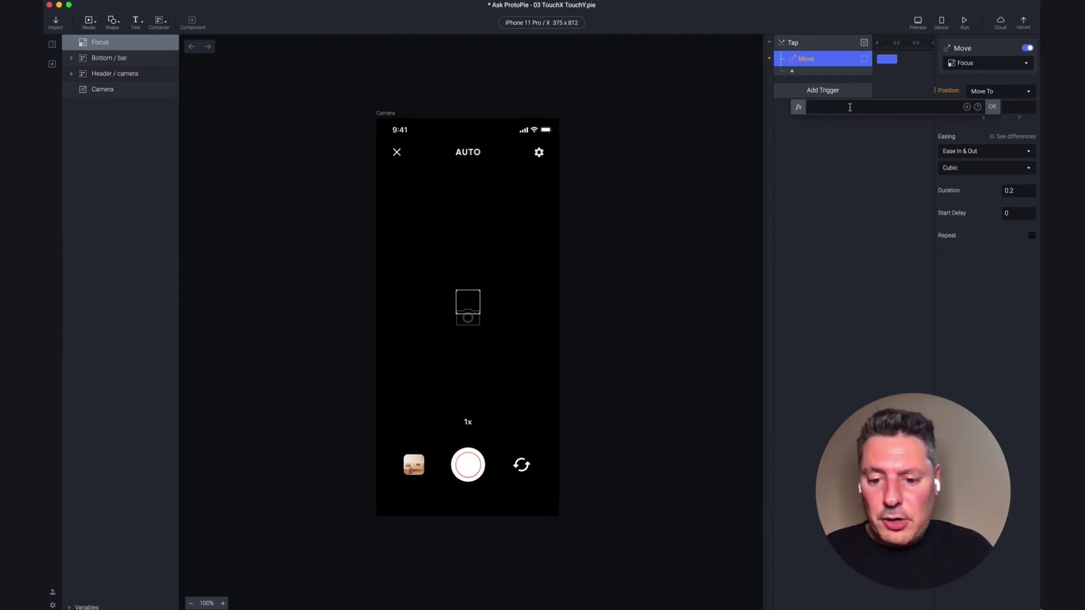
text($)
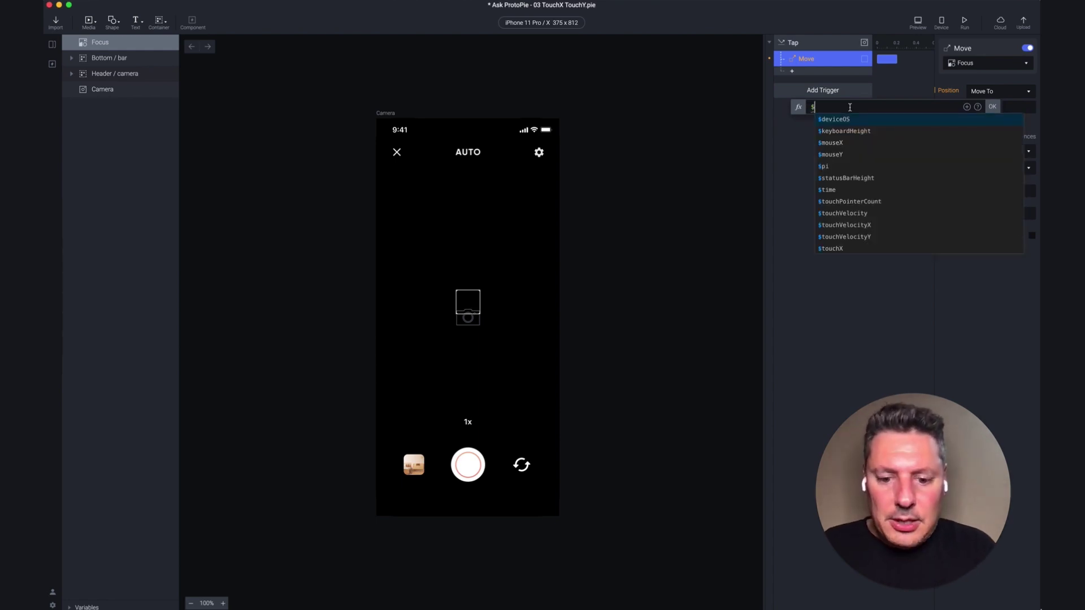
text(tou)
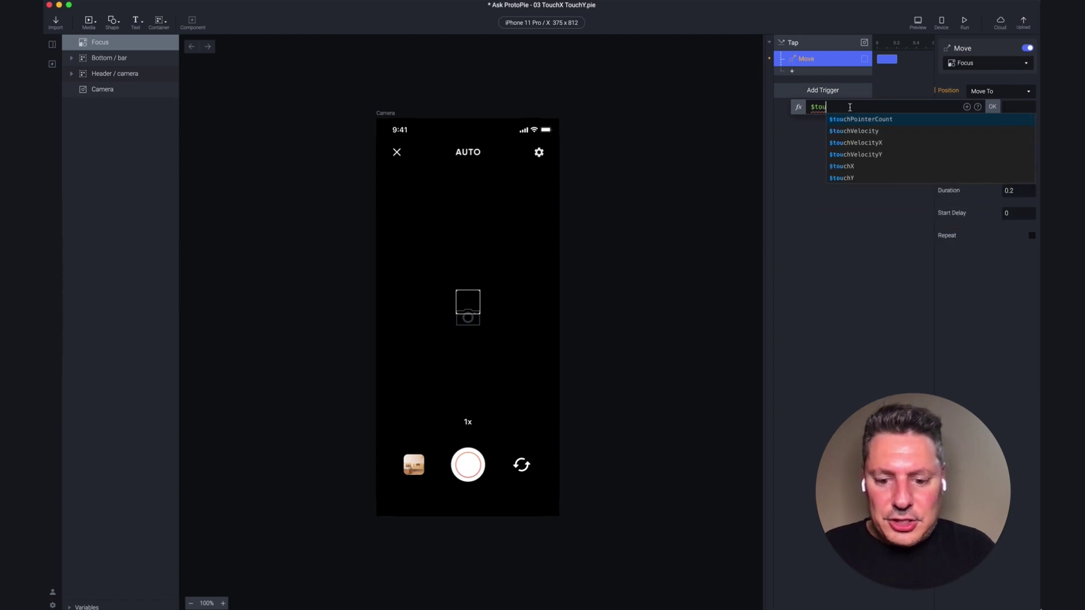
text(chX)
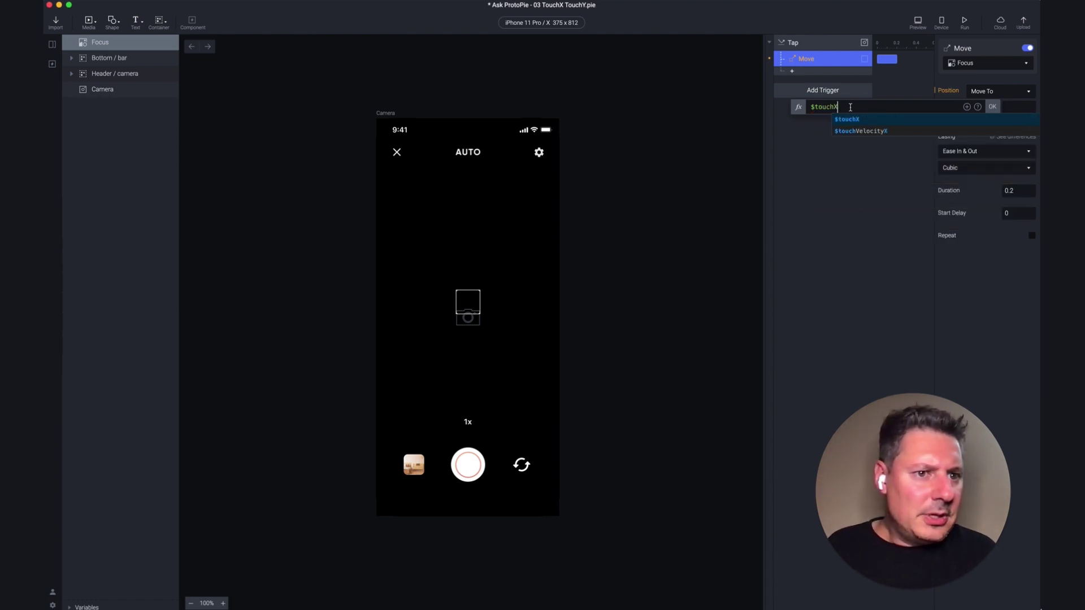
click(1013, 107)
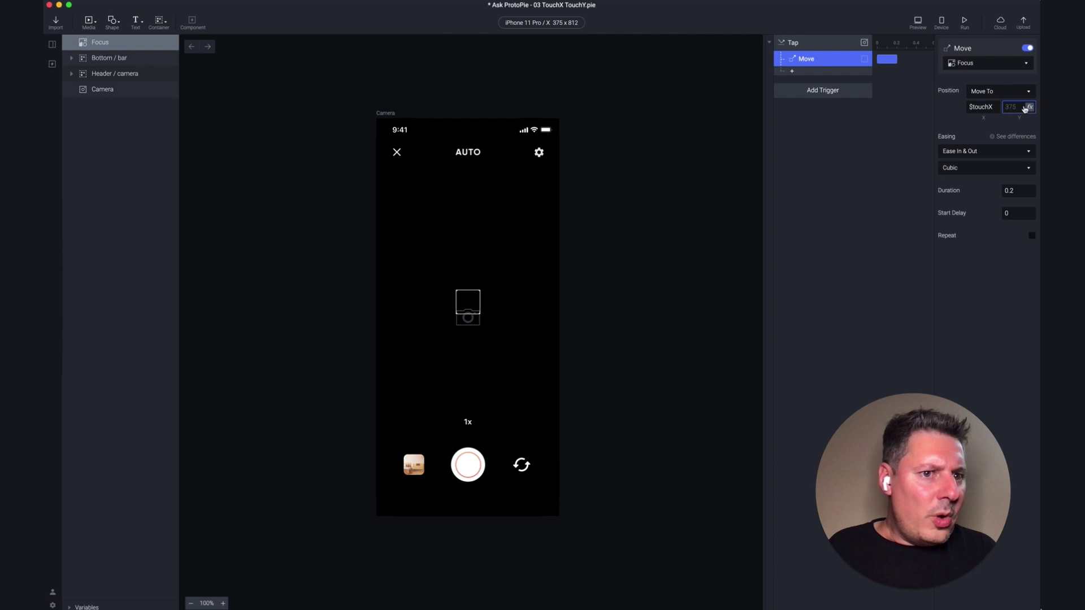
click(1030, 108)
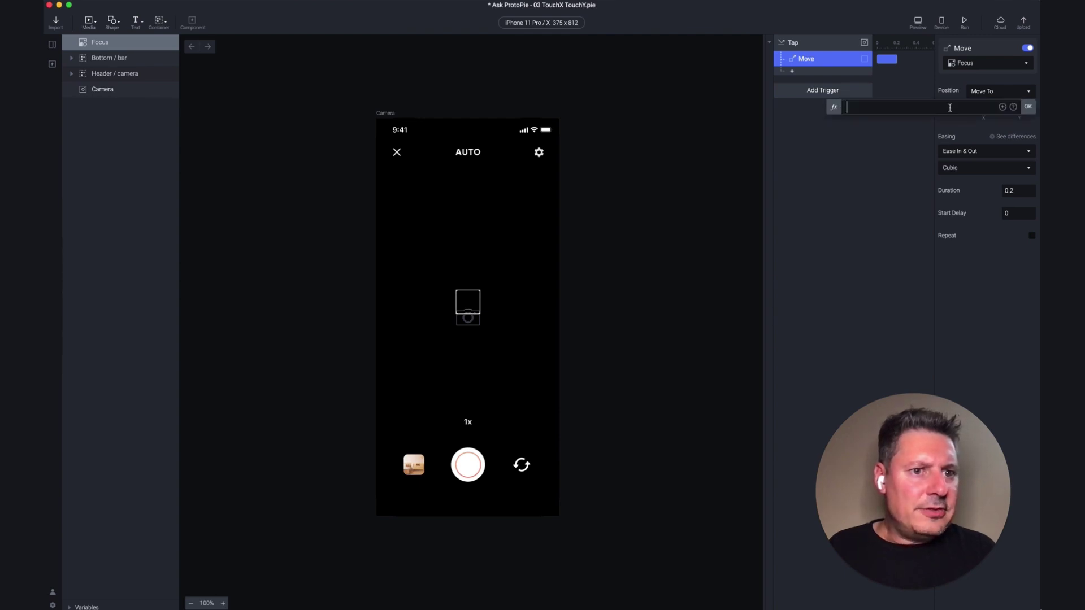
text($)
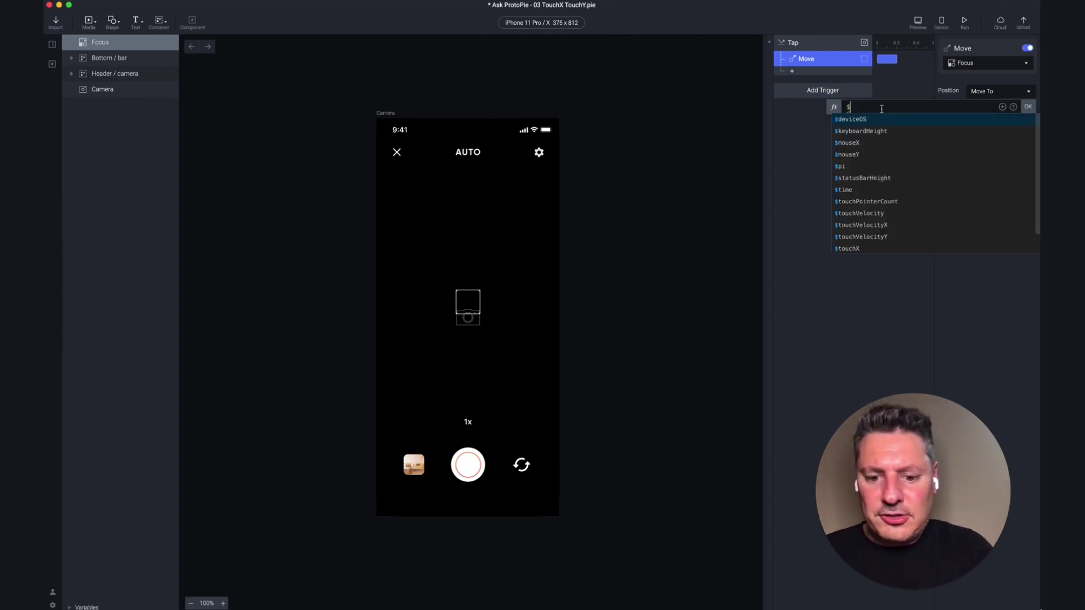
text(touchY)
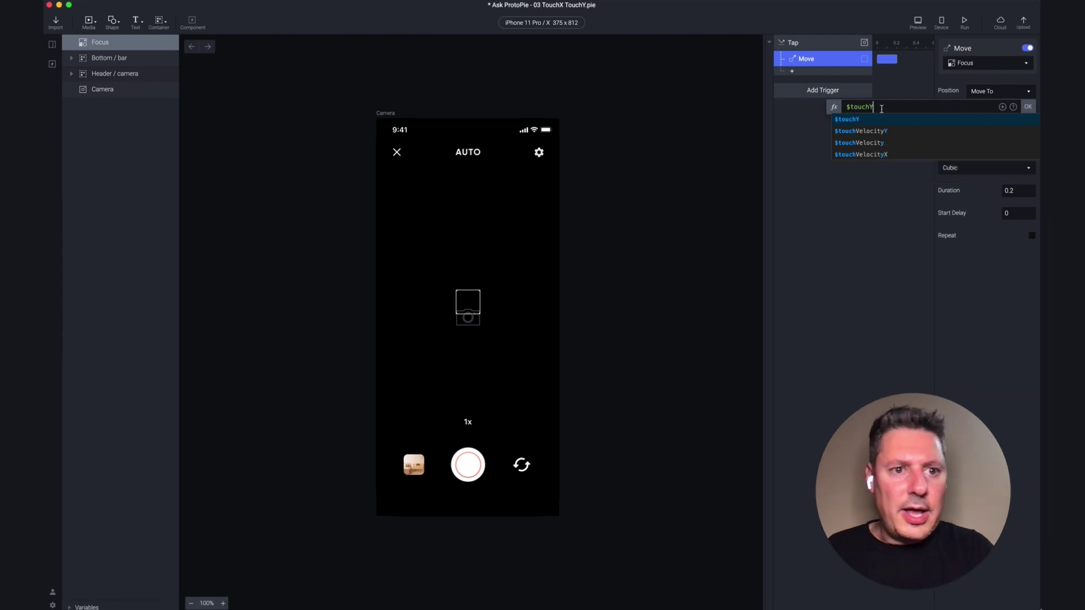
click(1028, 107)
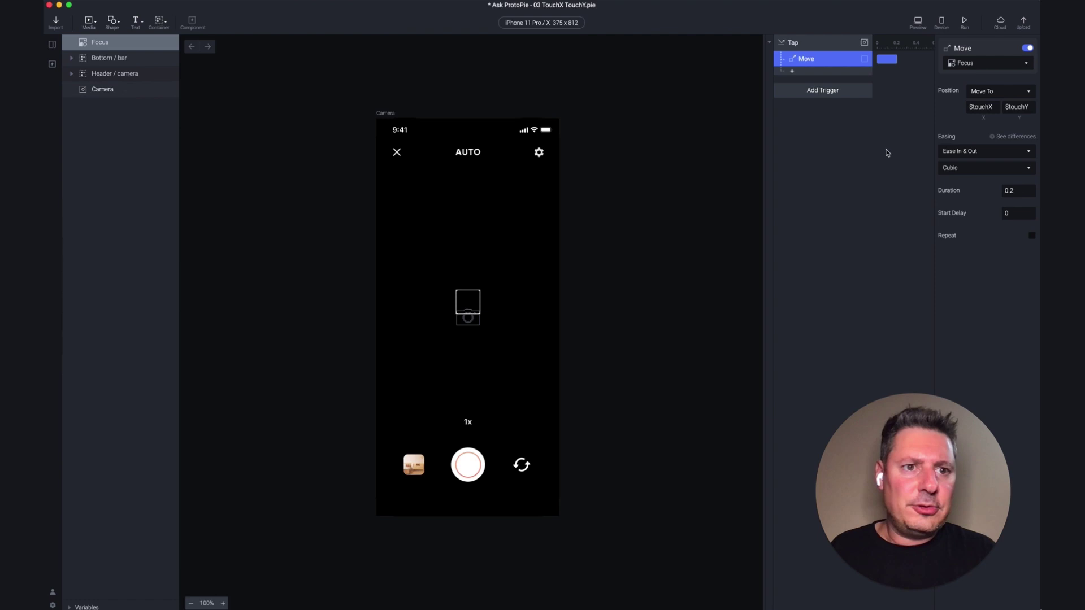
Step: Preview the prototype, tap four spots on the camera screen to check Focus follows, then close it
click(918, 25)
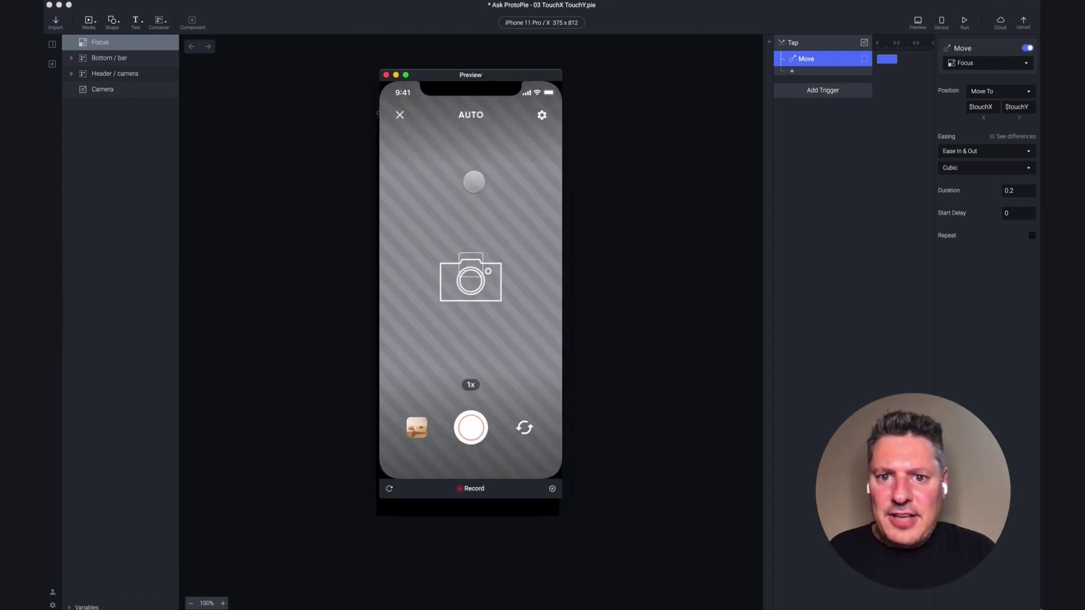
click(474, 183)
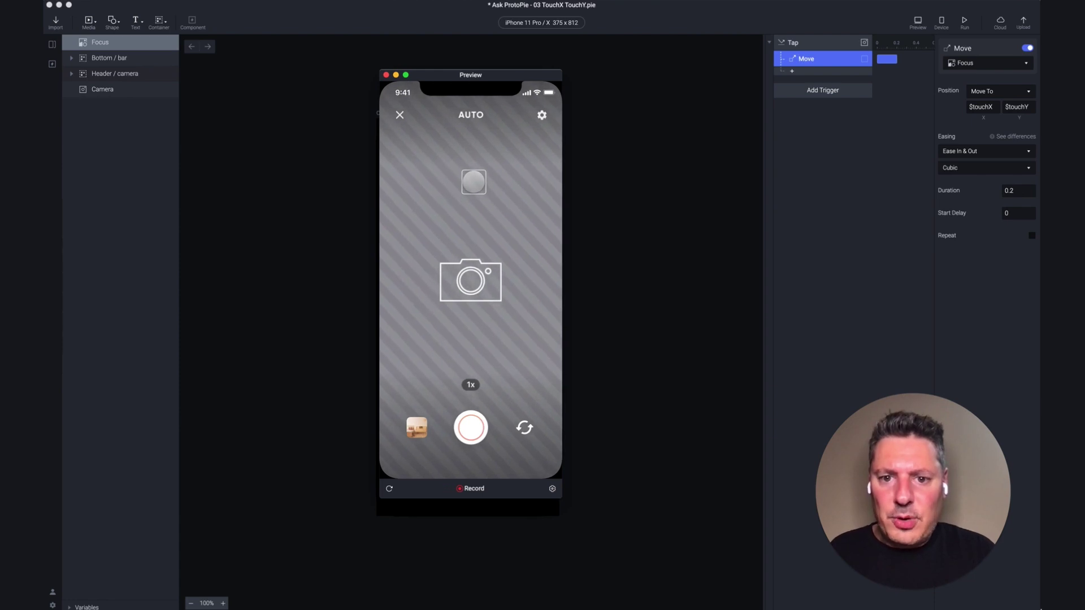
click(520, 346)
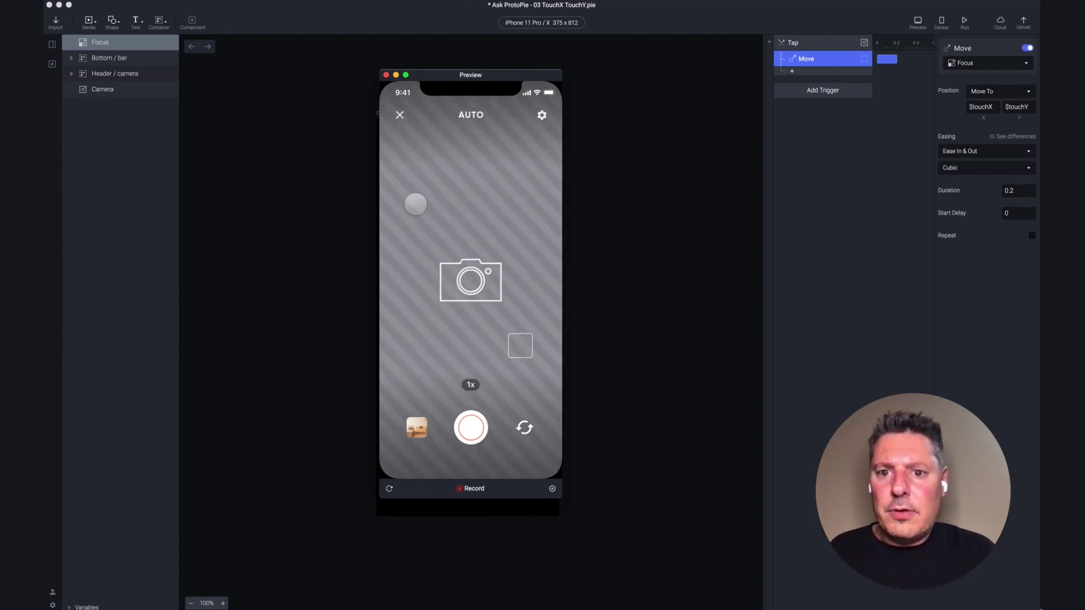
click(416, 204)
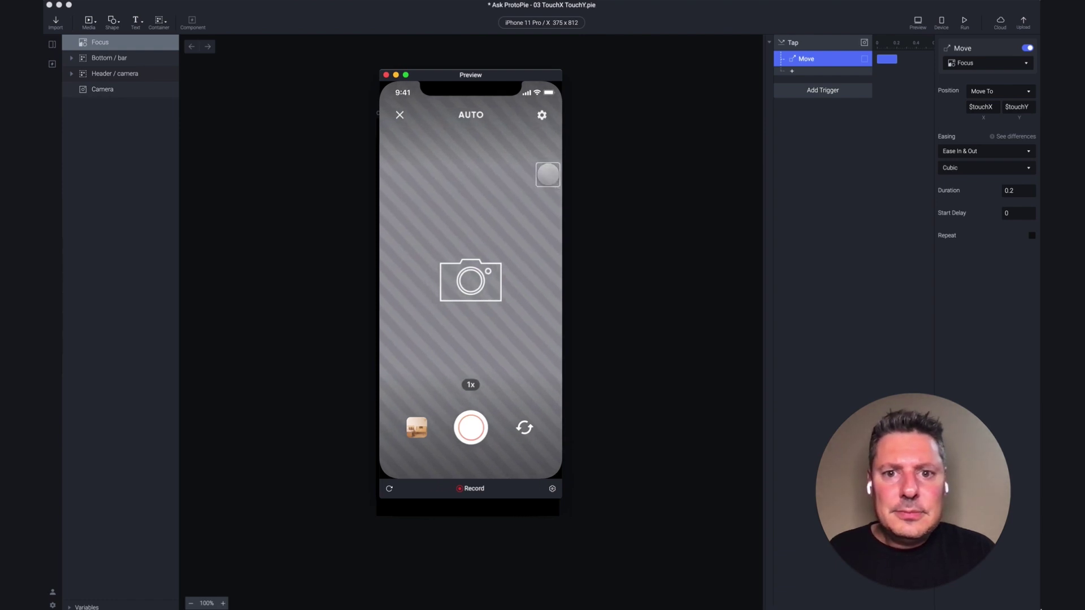
click(548, 174)
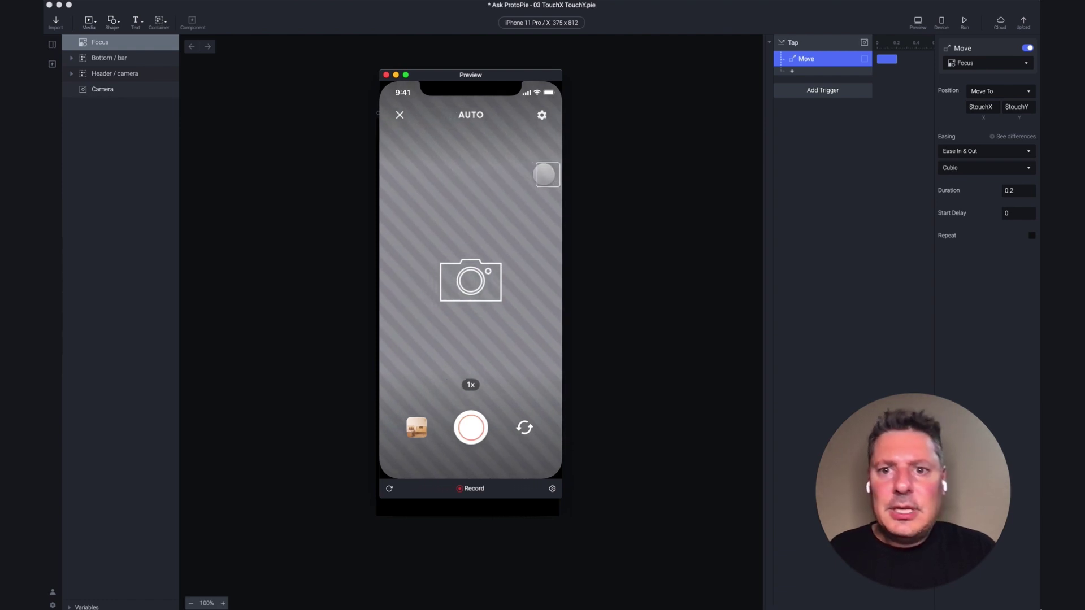
click(386, 74)
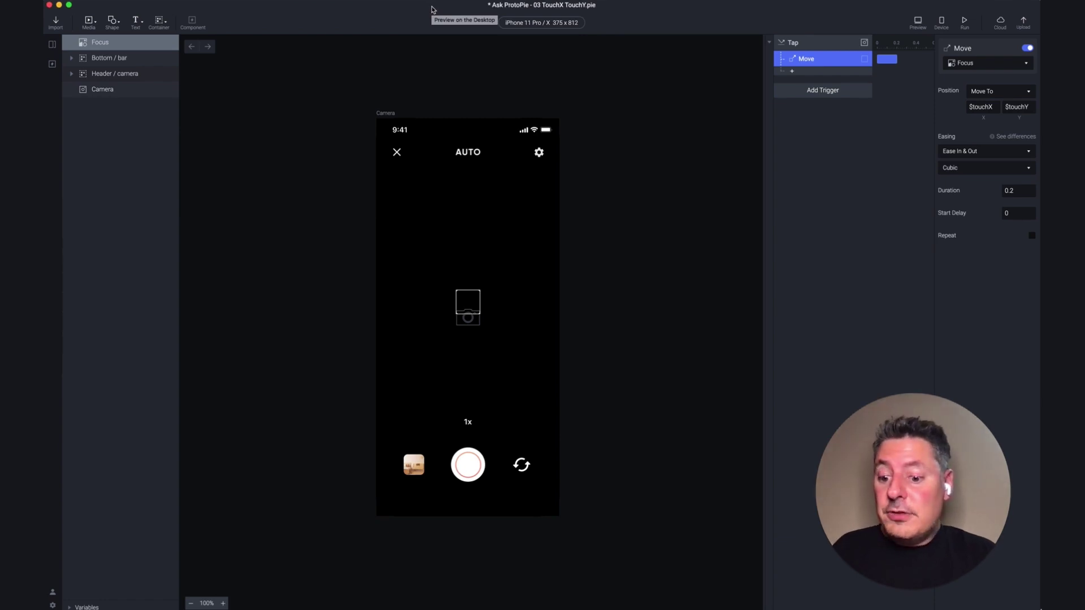
Step: Switch to Chrome and open Variables > Predefined Variables in ProtoPie Docs
key(super+Tab)
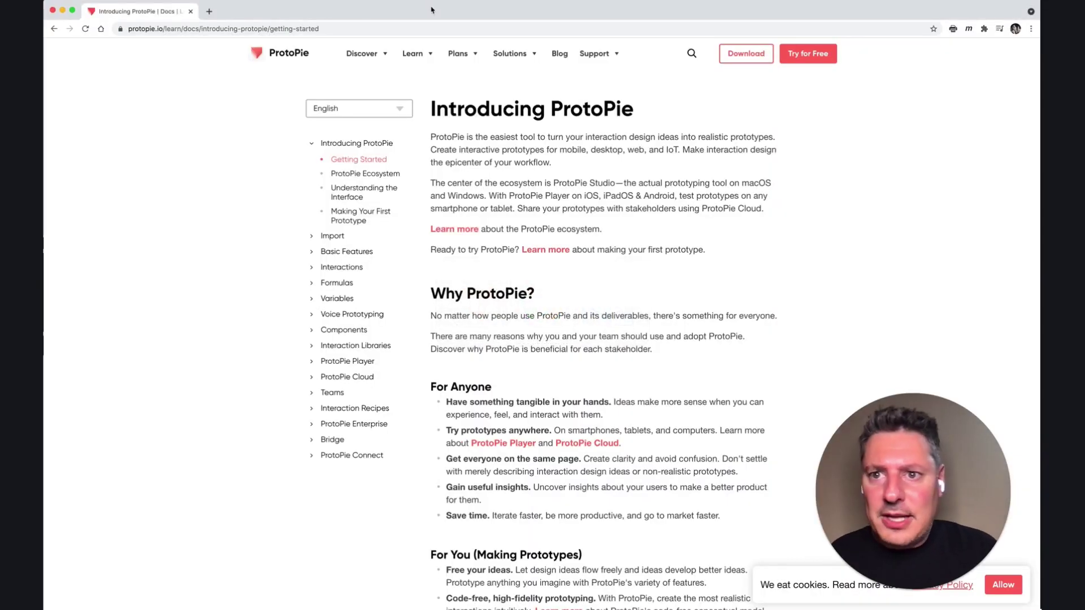
mouse_move(429, 55)
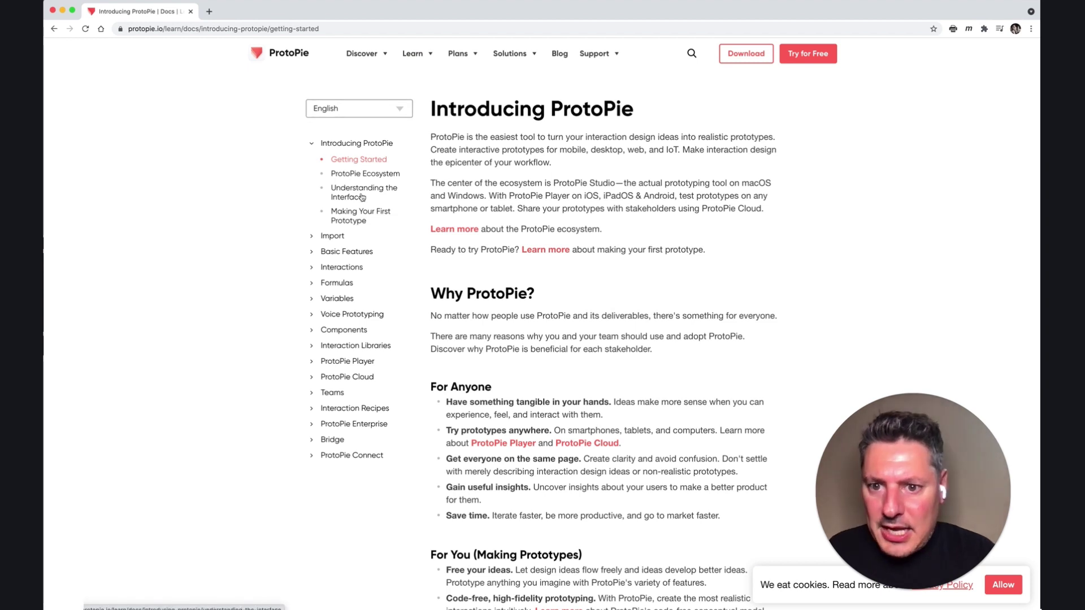
click(311, 299)
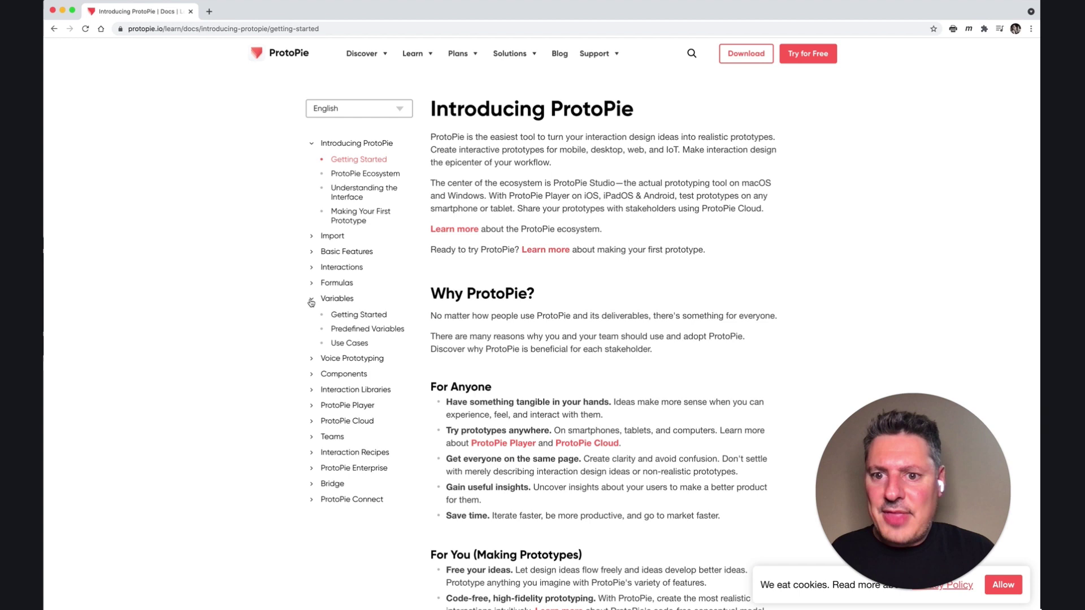
click(350, 330)
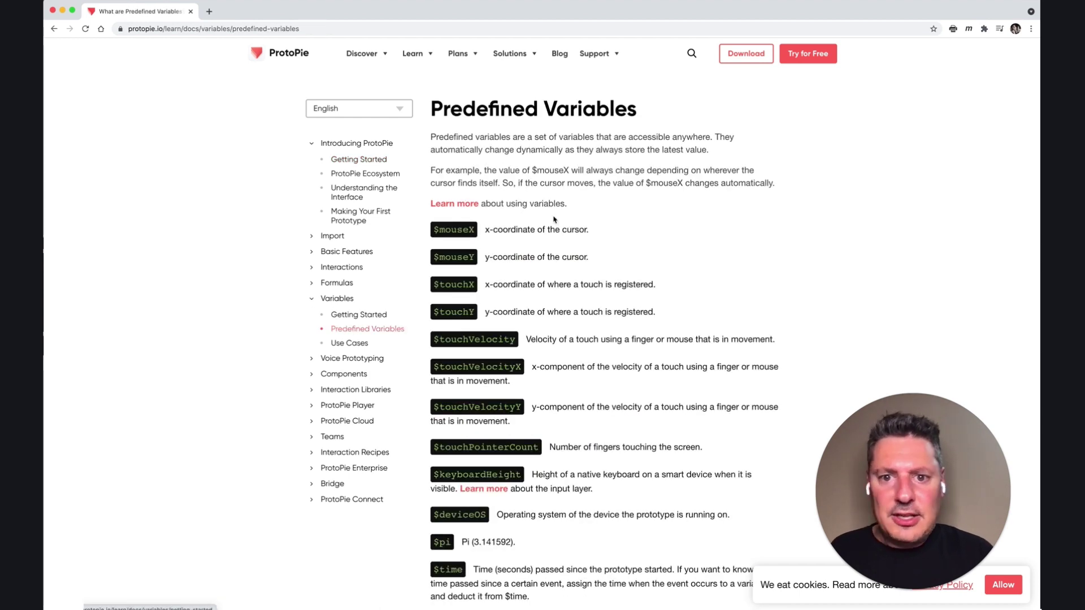
Step: Highlight $touchX, $touchY, $mouseX, $mouseY and $touchVelocityY on the Predefined Variables page
double_click(452, 284)
double_click(458, 310)
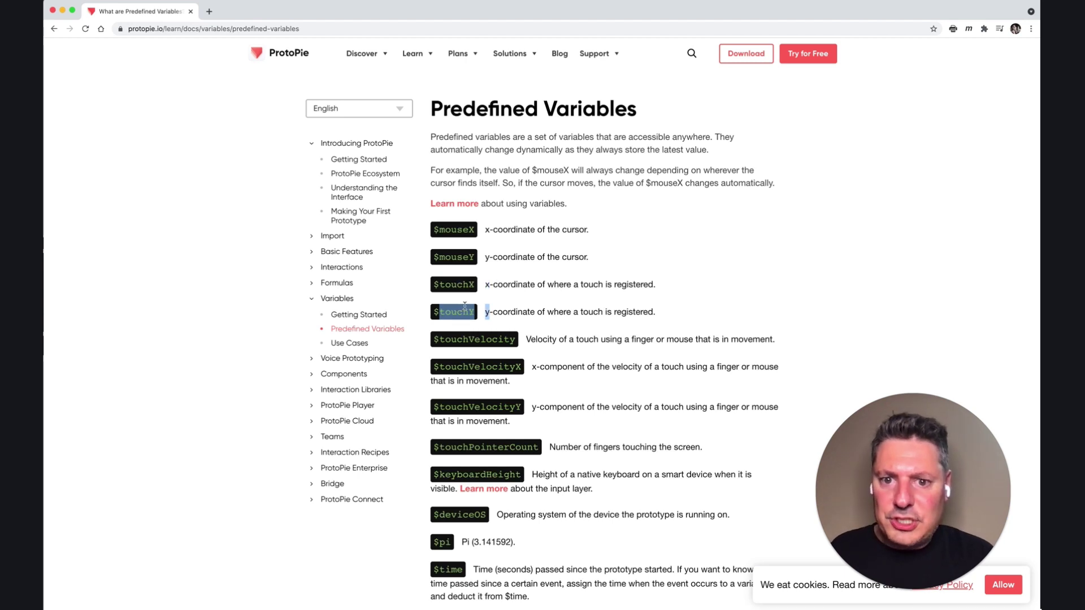
click(493, 249)
double_click(450, 231)
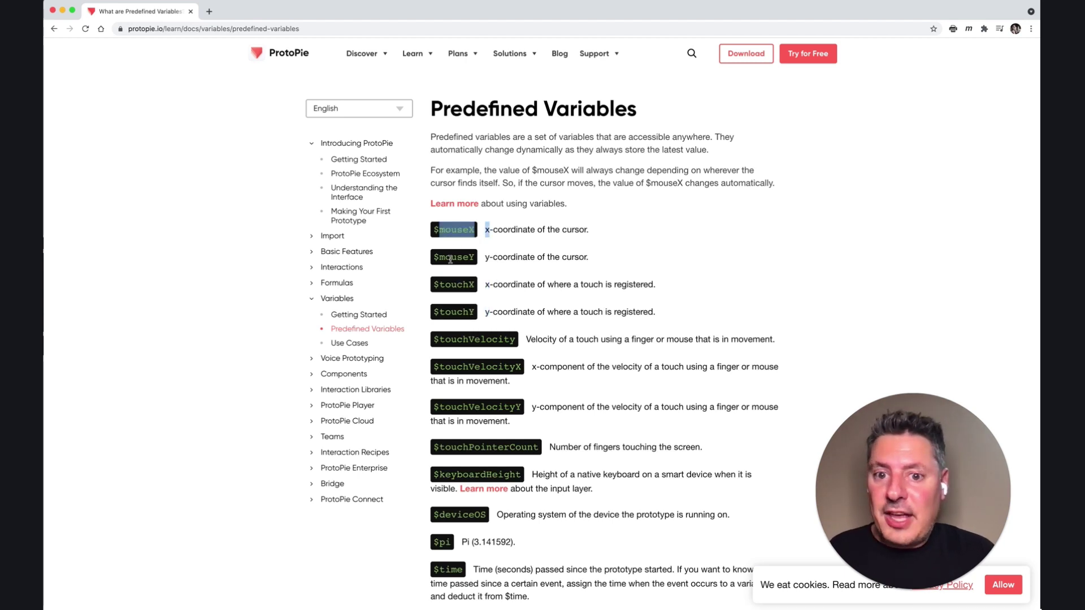
double_click(452, 257)
click(520, 252)
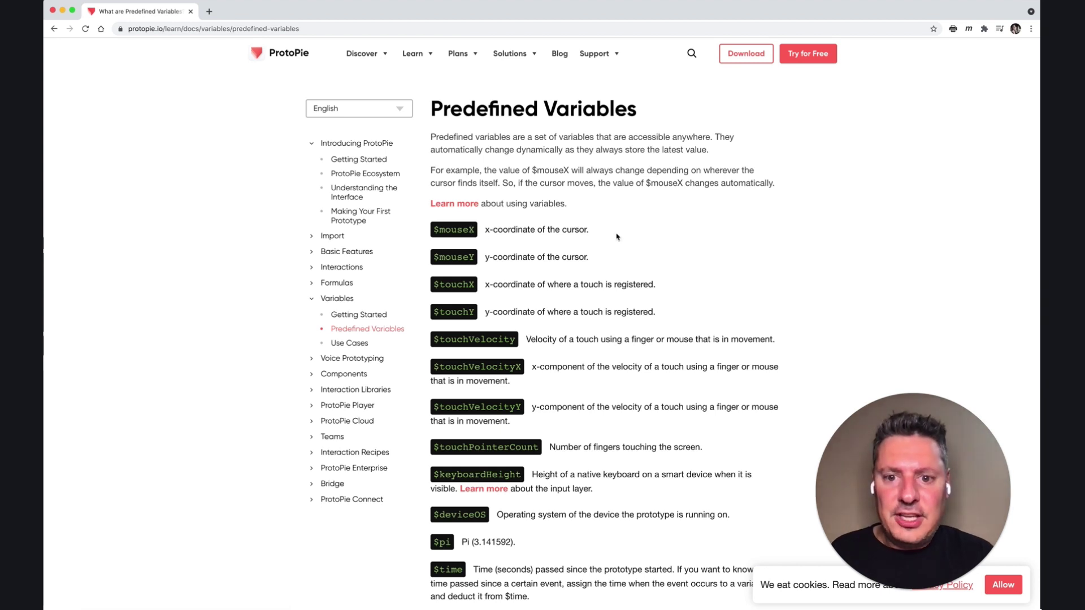
scroll(613, 237, down, 3)
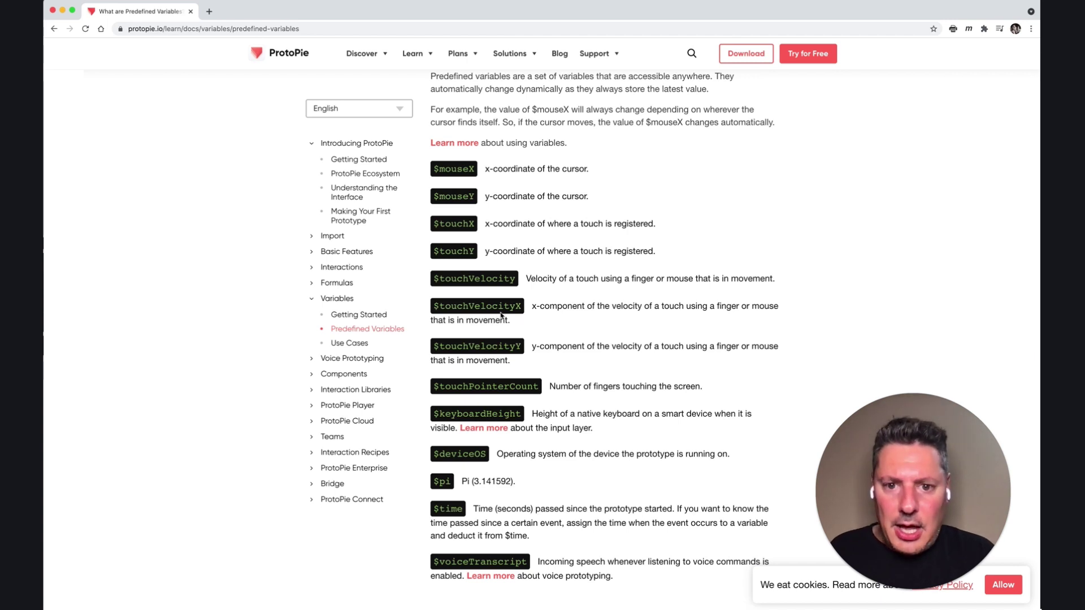
double_click(480, 346)
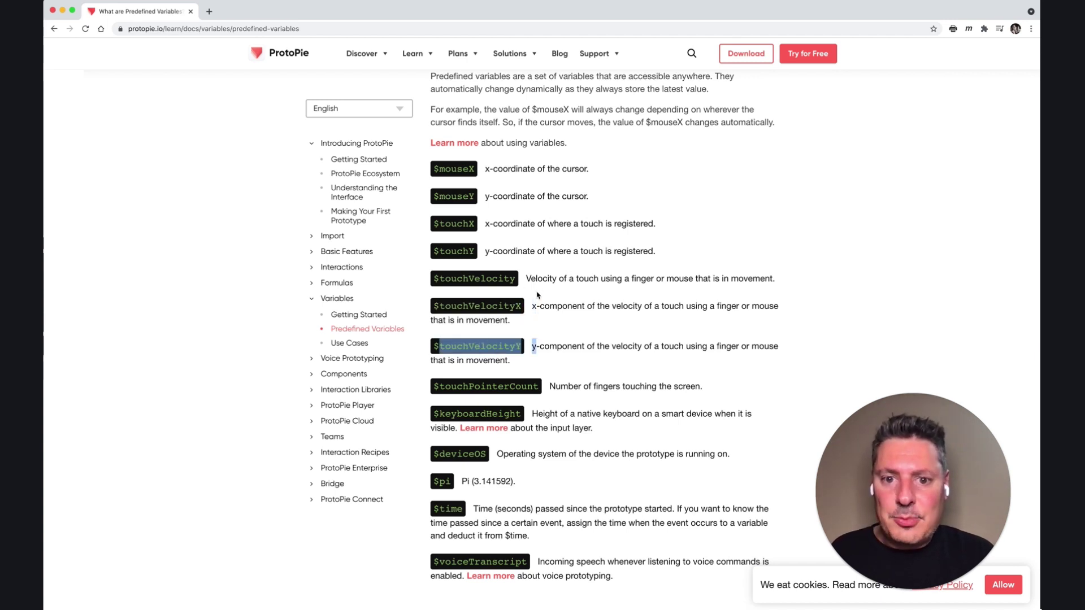
click(562, 308)
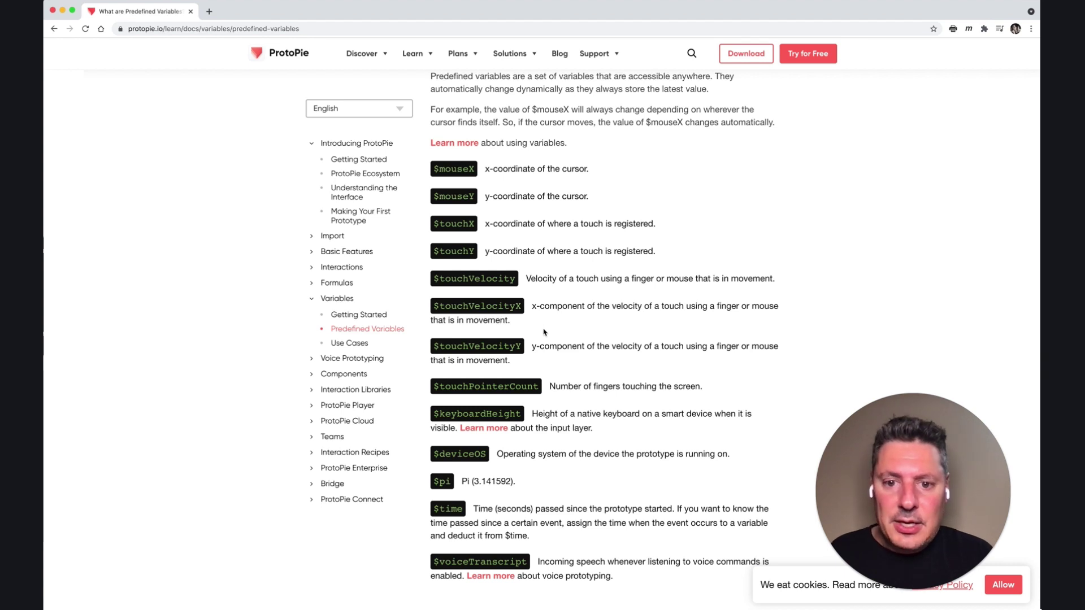
Step: Highlight $touchPointerCount, $pi (3.141592) and $time further down, then return to ProtoPie Studio
scroll(543, 332, down, 1)
double_click(494, 359)
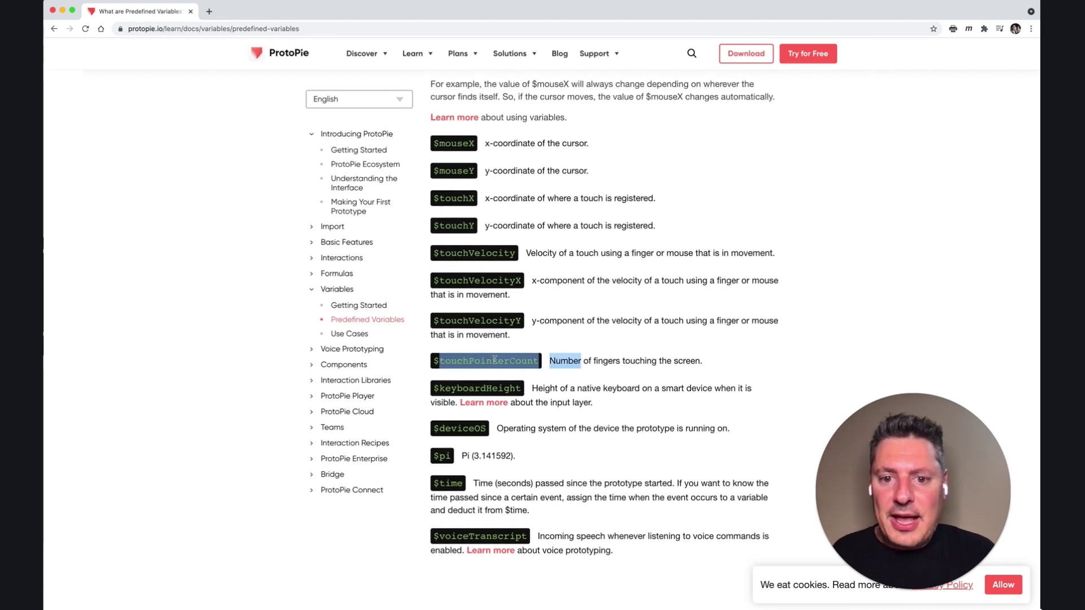
click(541, 345)
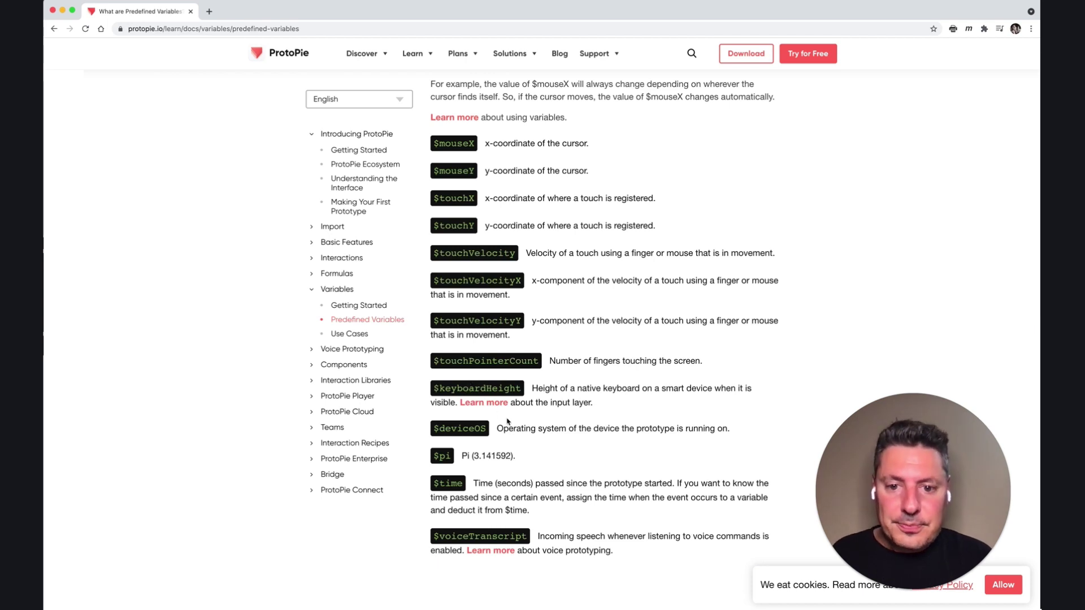
scroll(468, 416, down, 1)
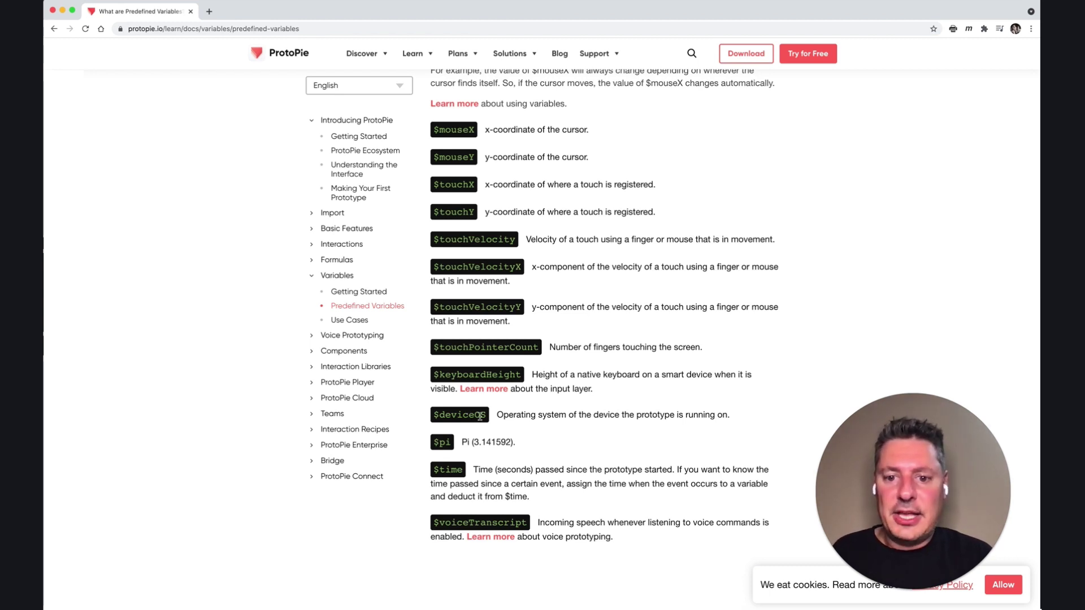
scroll(480, 416, down, 2)
drag(434, 422, 512, 421)
click(476, 420)
click(590, 445)
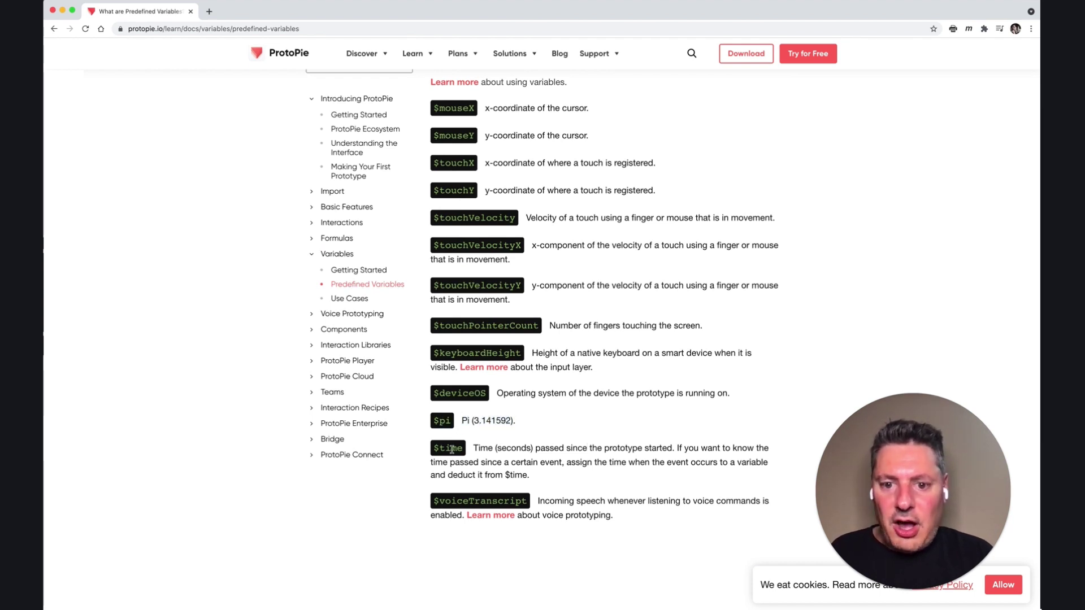
double_click(452, 449)
click(538, 435)
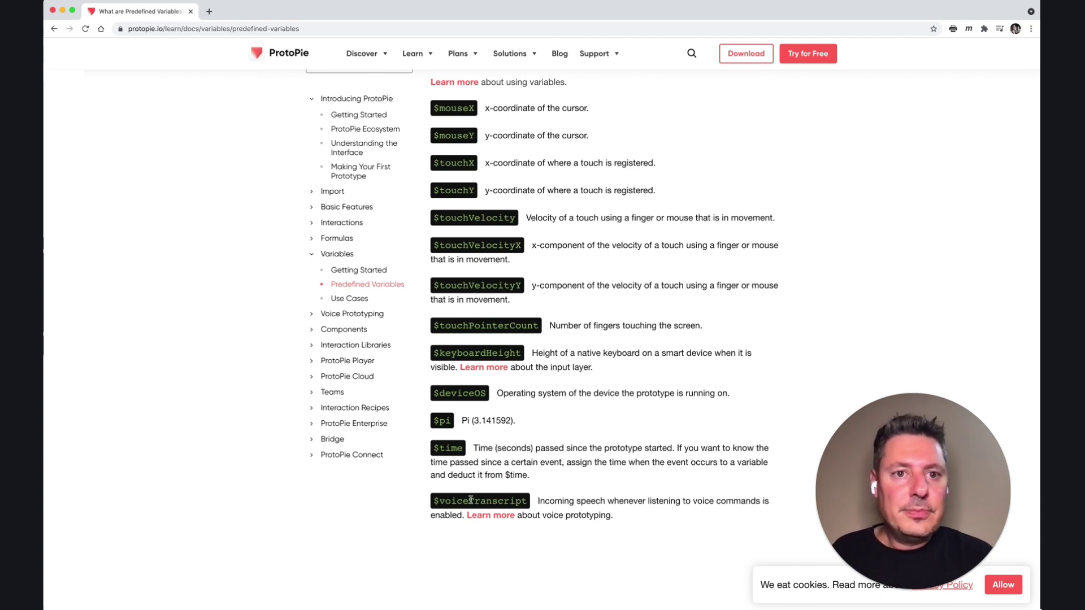
scroll(643, 330, up, 2)
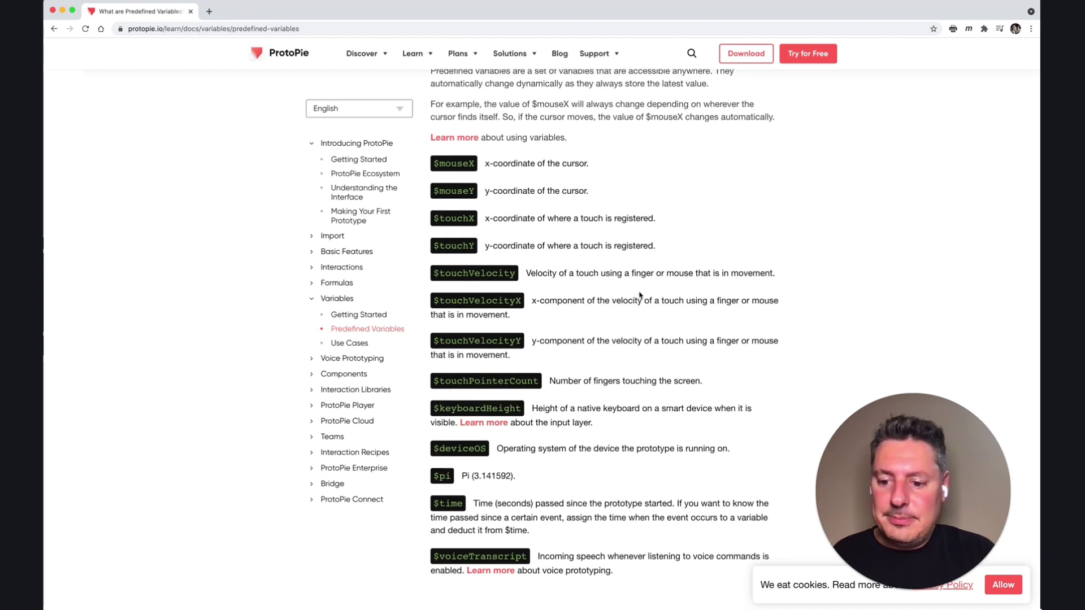
key(super+Tab)
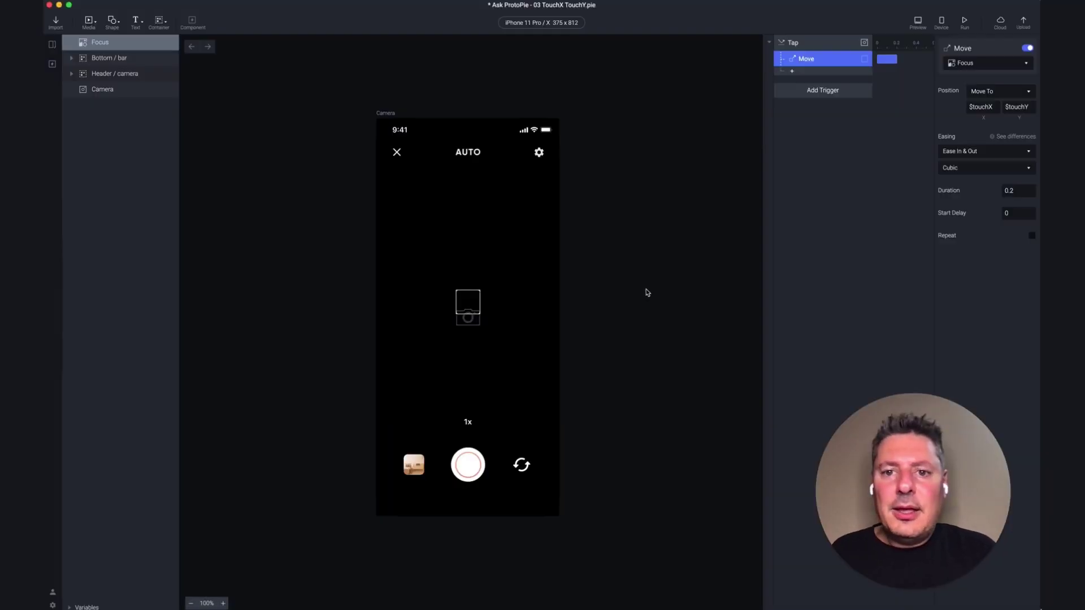